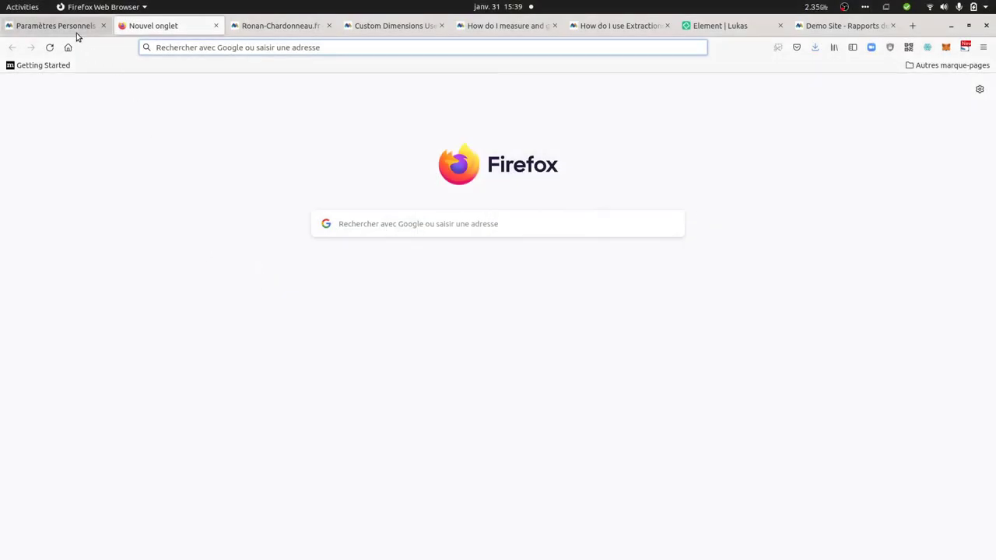
Step: Change the interface language from Français to English in personal settings and save
{"action": "left_click", "coordinate": [76, 30]}
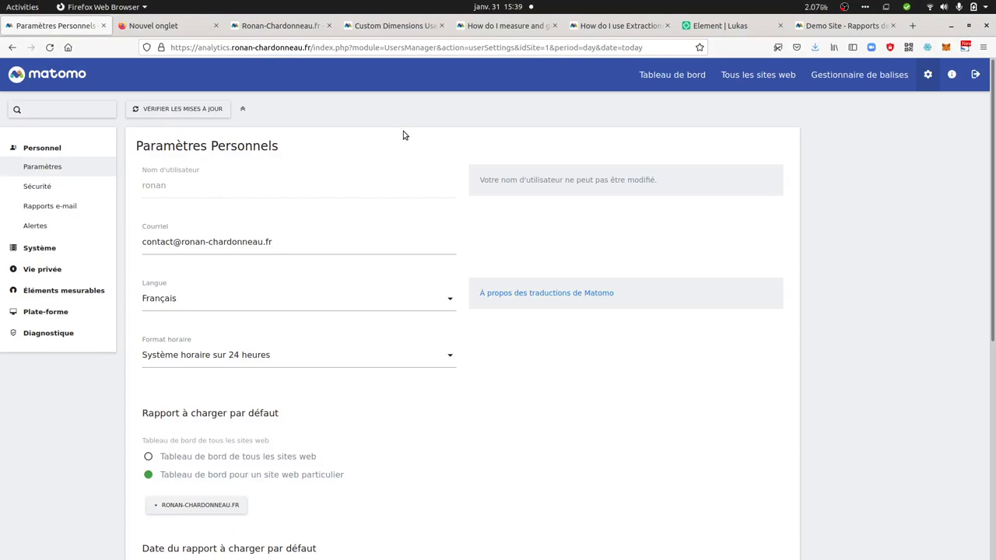
{"action": "left_click", "coordinate": [317, 305]}
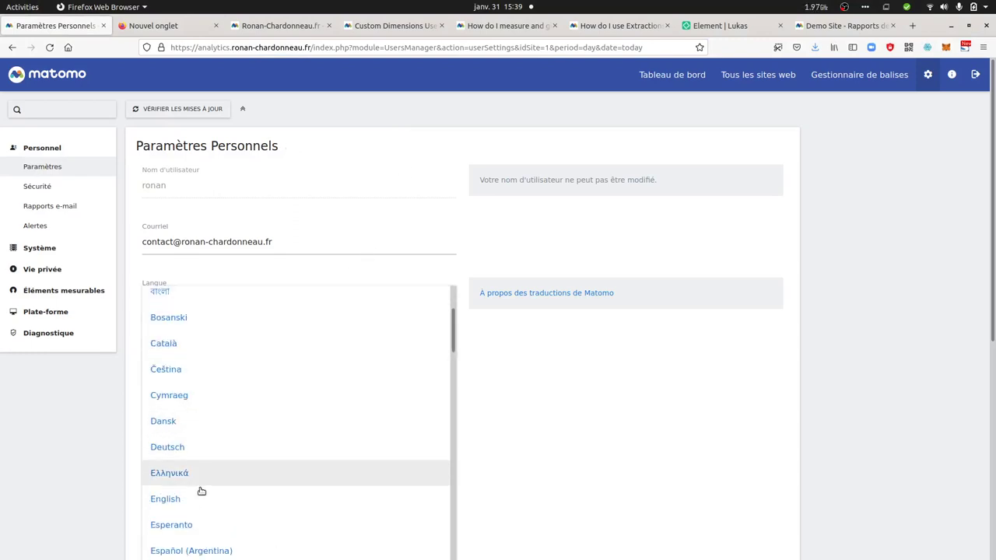
{"action": "left_click", "coordinate": [178, 504]}
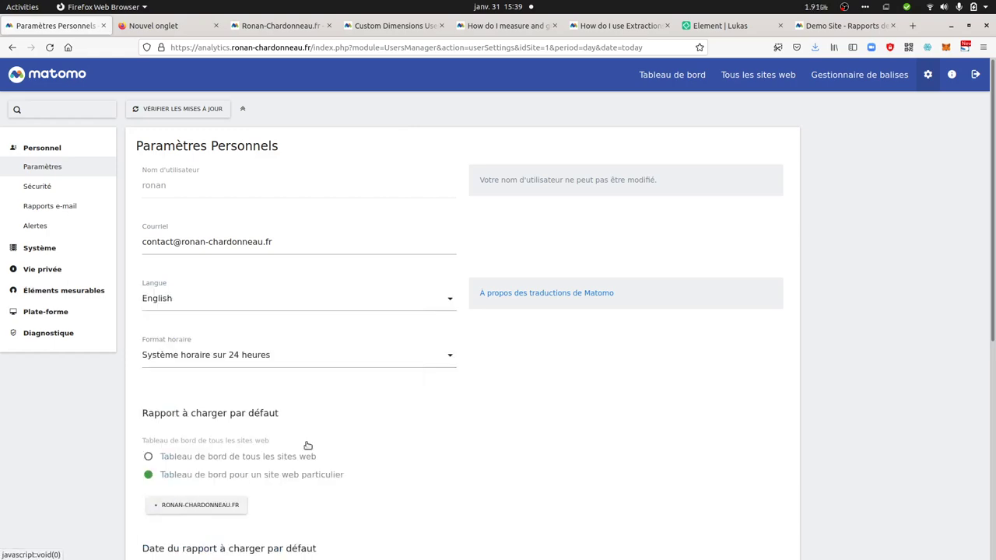
{"action": "scroll", "coordinate": [482, 382], "scroll_direction": "down", "scroll_amount": 5}
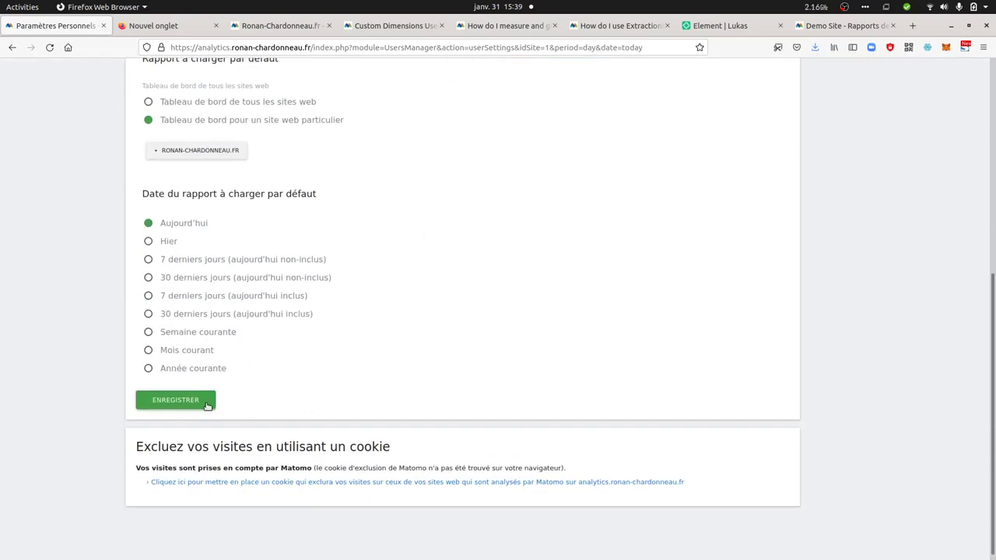
{"action": "left_click", "coordinate": [206, 404]}
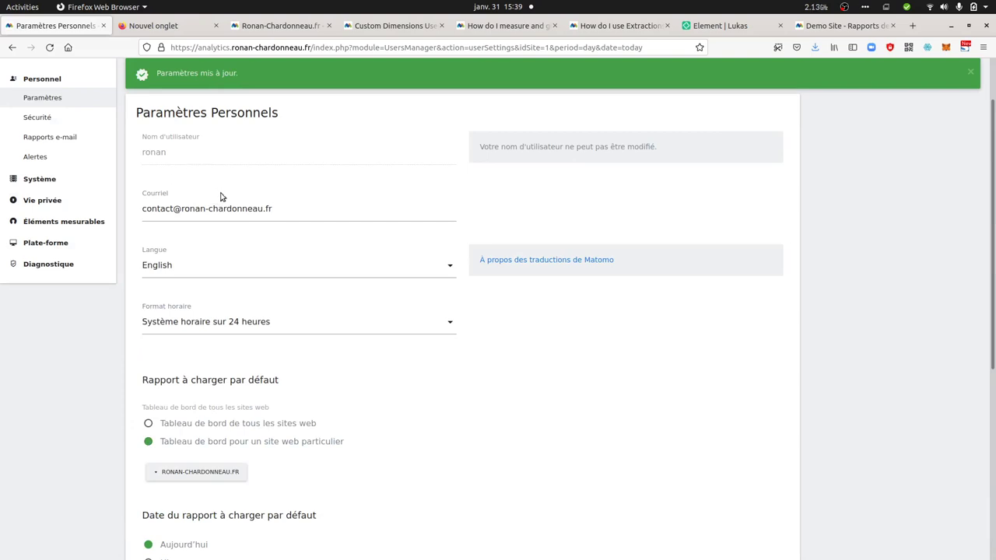
Step: Select the 'Rapport à charger par défaut' heading text on the personal settings page
{"action": "scroll", "coordinate": [220, 195], "scroll_direction": "up", "scroll_amount": 2}
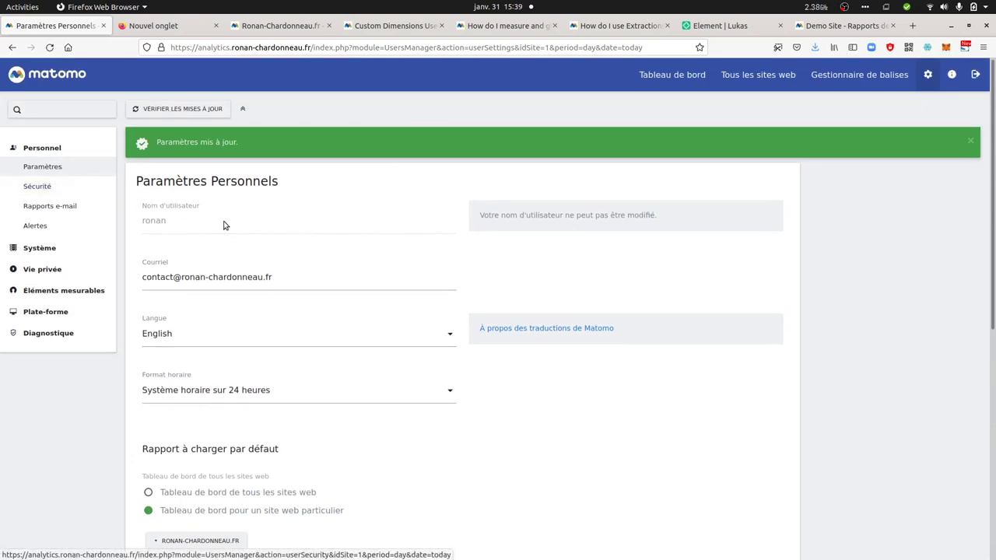
{"action": "scroll", "coordinate": [288, 312], "scroll_direction": "down", "scroll_amount": 4}
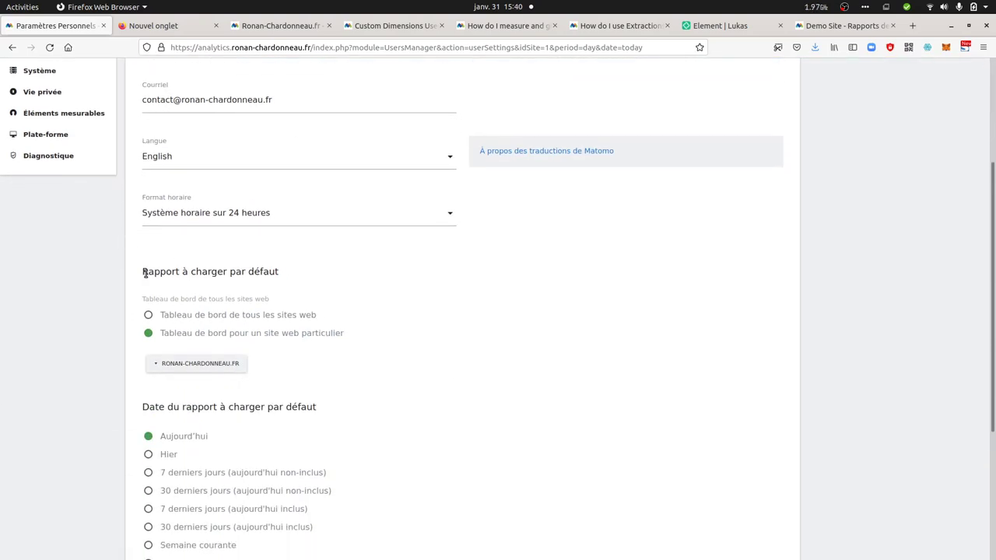
{"action": "left_click_drag", "start_coordinate": [143, 272], "coordinate": [272, 291]}
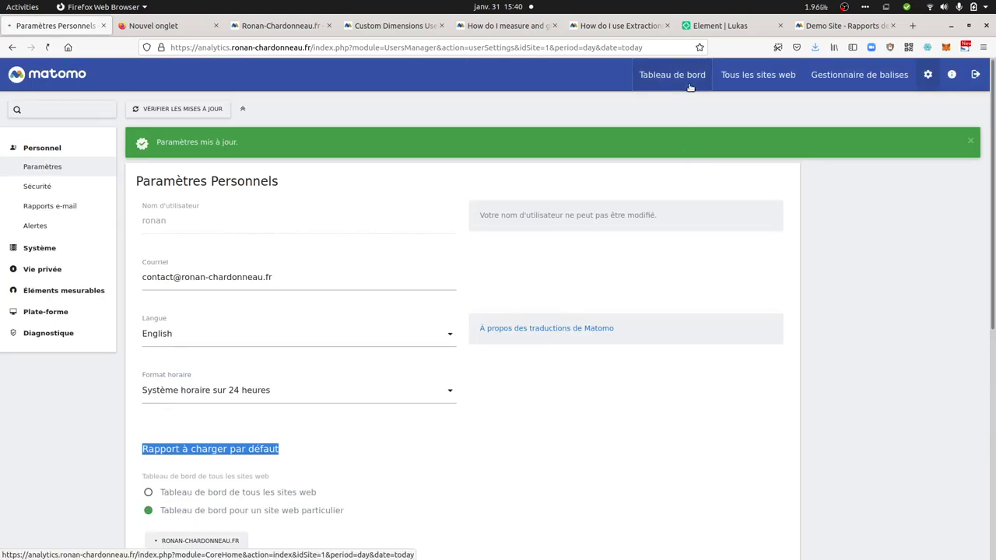
Step: On the Tableau de bord dashboard, delete the Home page only widget and both Pages widgets
{"action": "left_click", "coordinate": [677, 78]}
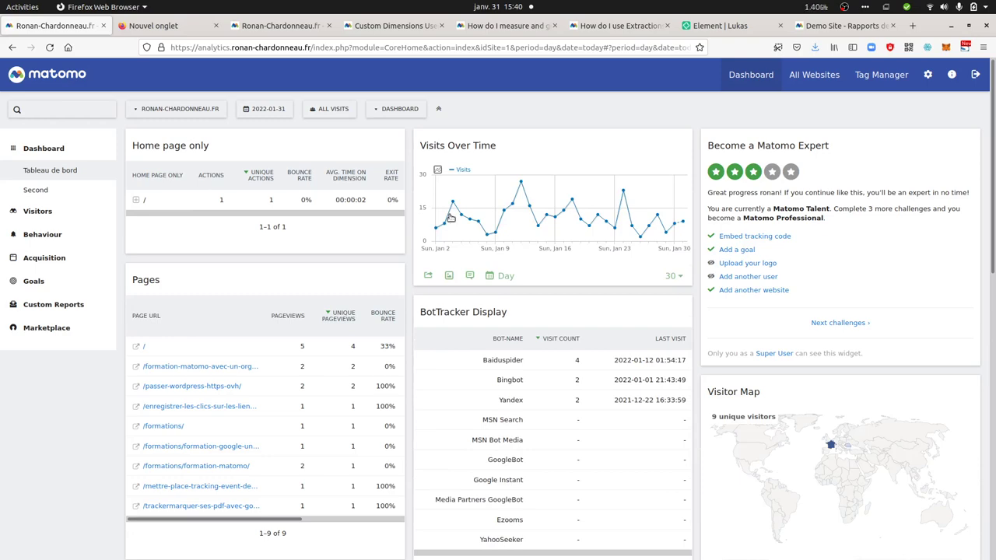
{"action": "left_click", "coordinate": [394, 145]}
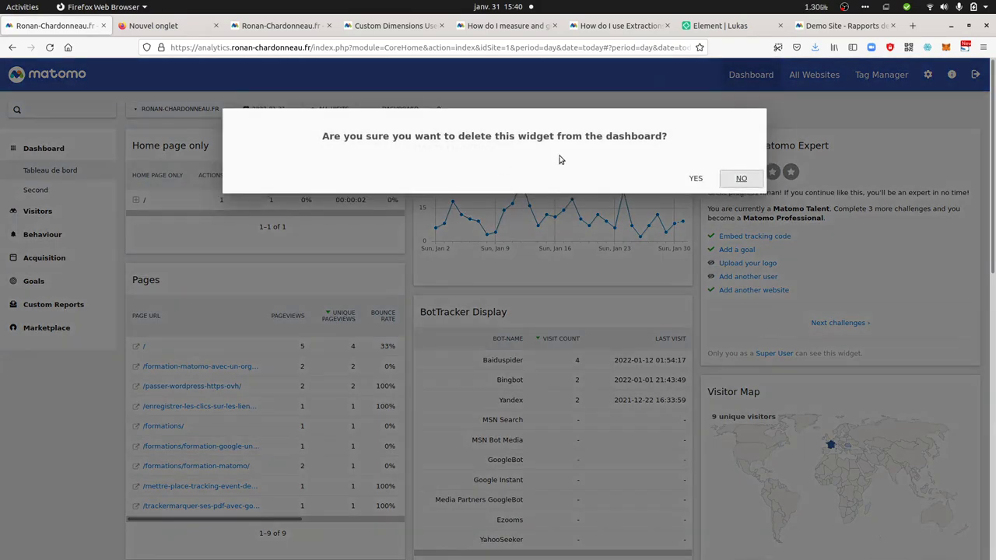
{"action": "left_click", "coordinate": [693, 182]}
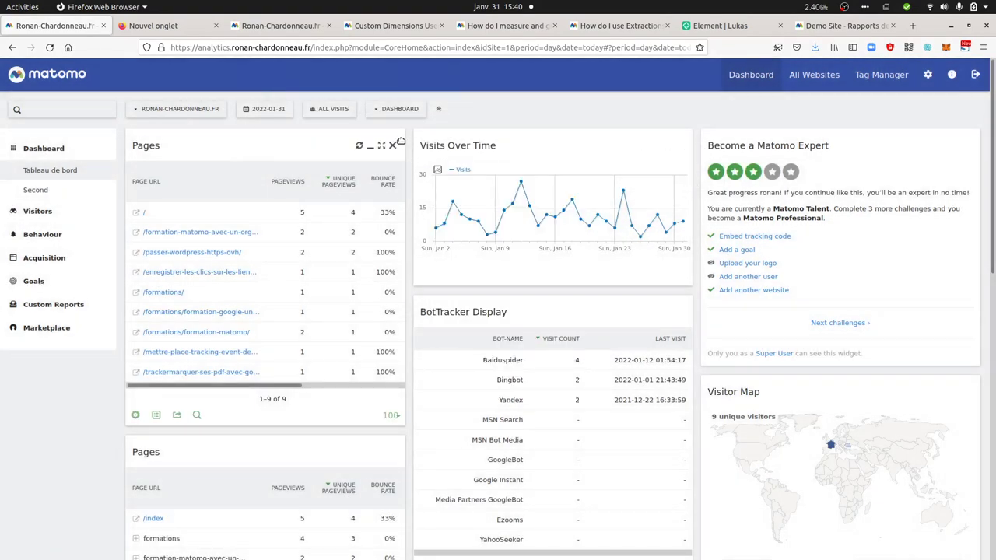
{"action": "left_click", "coordinate": [394, 147]}
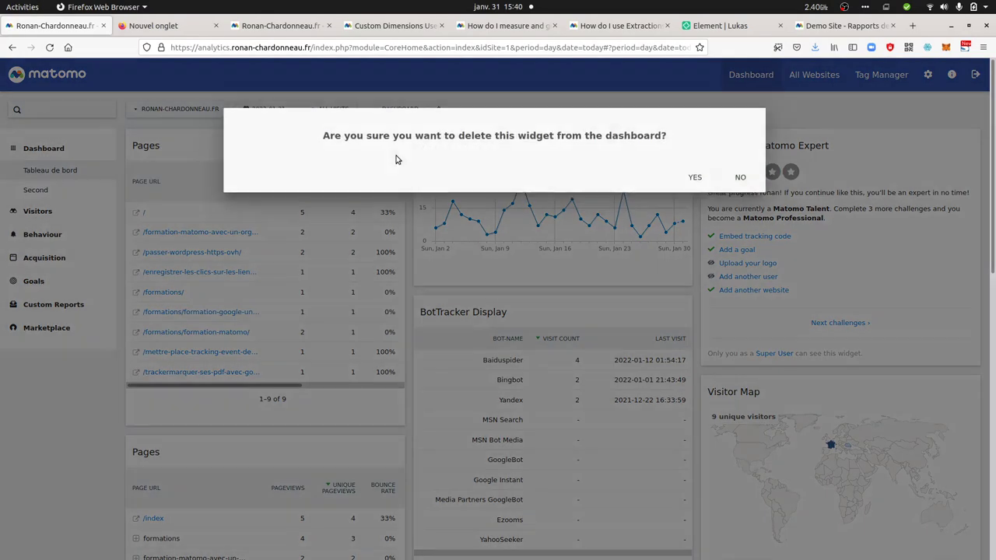
{"action": "left_click", "coordinate": [693, 183]}
{"action": "left_click", "coordinate": [395, 147]}
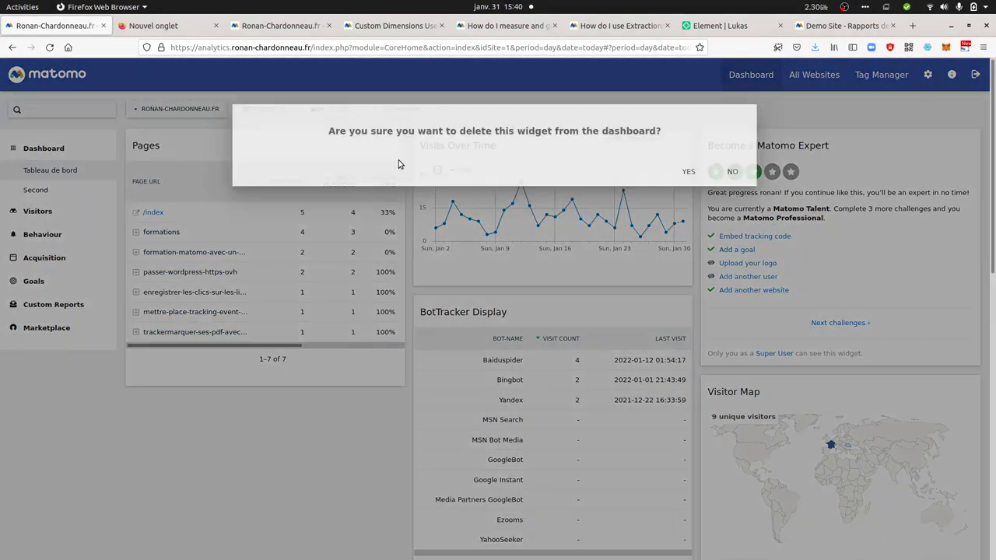
{"action": "left_click", "coordinate": [696, 180]}
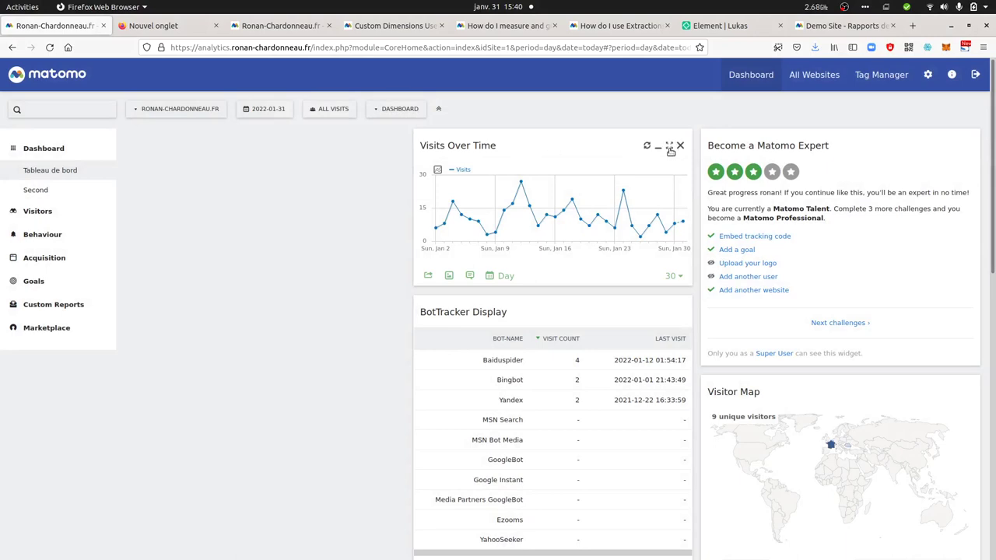
Step: Delete the Visits Over Time and BotTracker Display widgets, then go to Custom Reports management
{"action": "left_click", "coordinate": [682, 147]}
{"action": "left_click", "coordinate": [692, 178]}
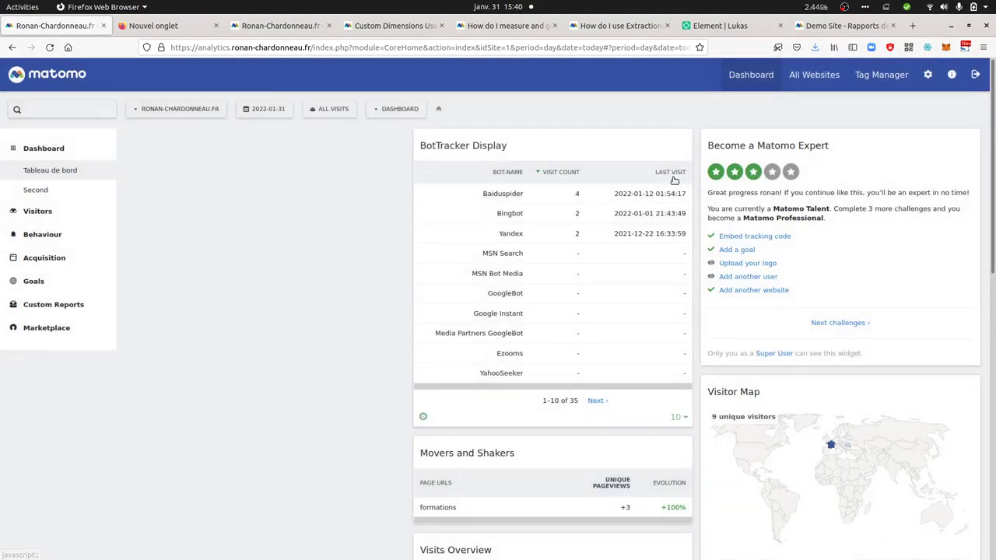
{"action": "left_click", "coordinate": [681, 147]}
{"action": "left_click", "coordinate": [695, 178]}
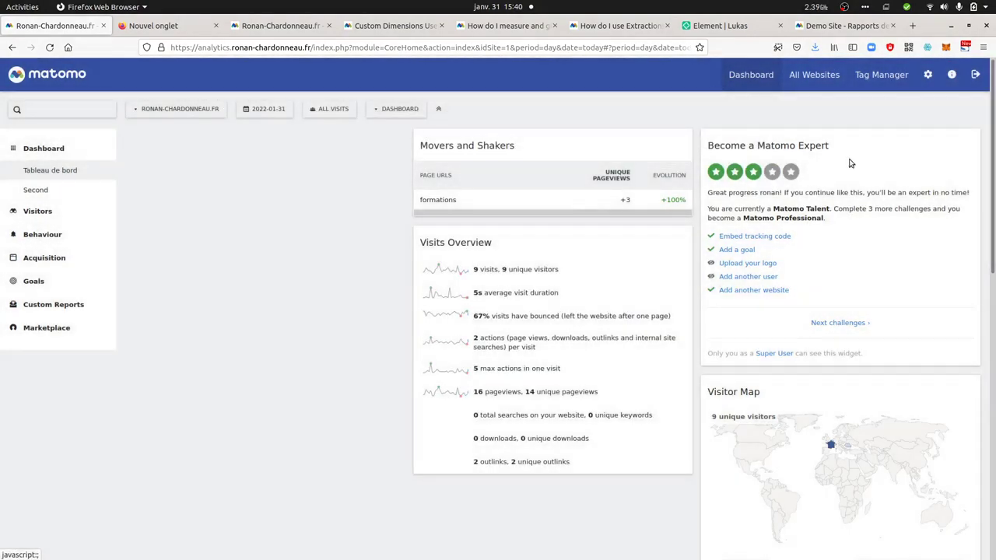
{"action": "left_click", "coordinate": [51, 304]}
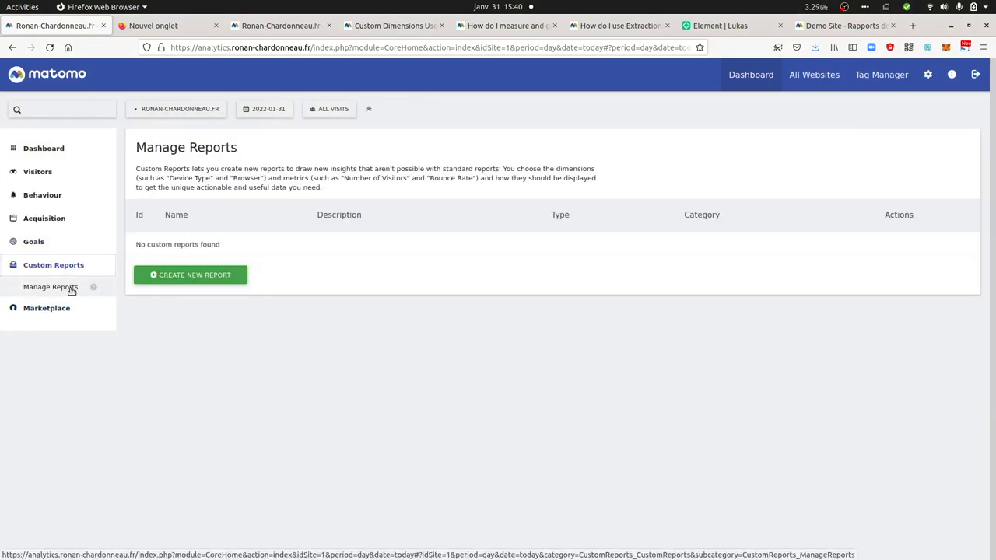
Step: Return to the Tableau de bord dashboard from the sidebar's dashboard list
{"action": "left_click", "coordinate": [67, 220]}
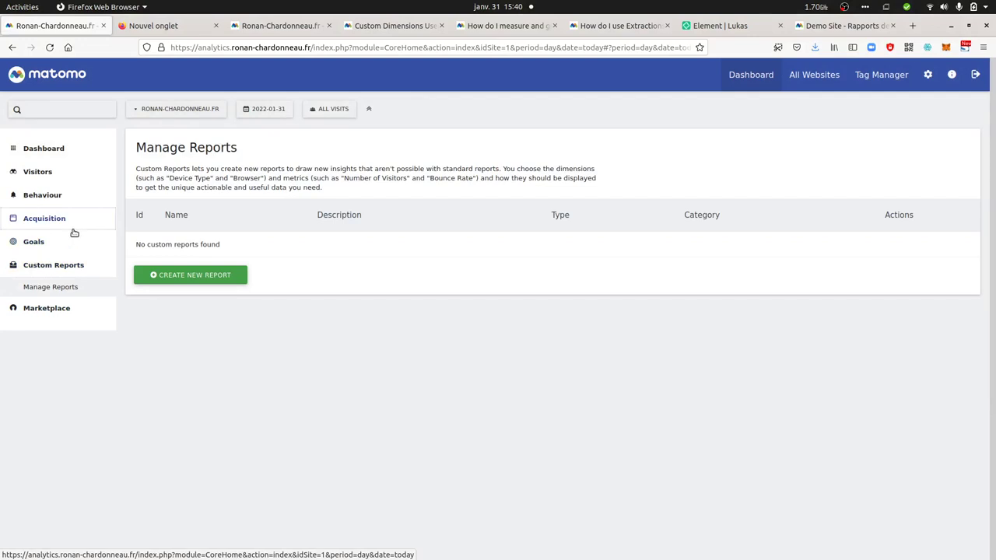
{"action": "left_click", "coordinate": [87, 158]}
{"action": "left_click", "coordinate": [86, 173]}
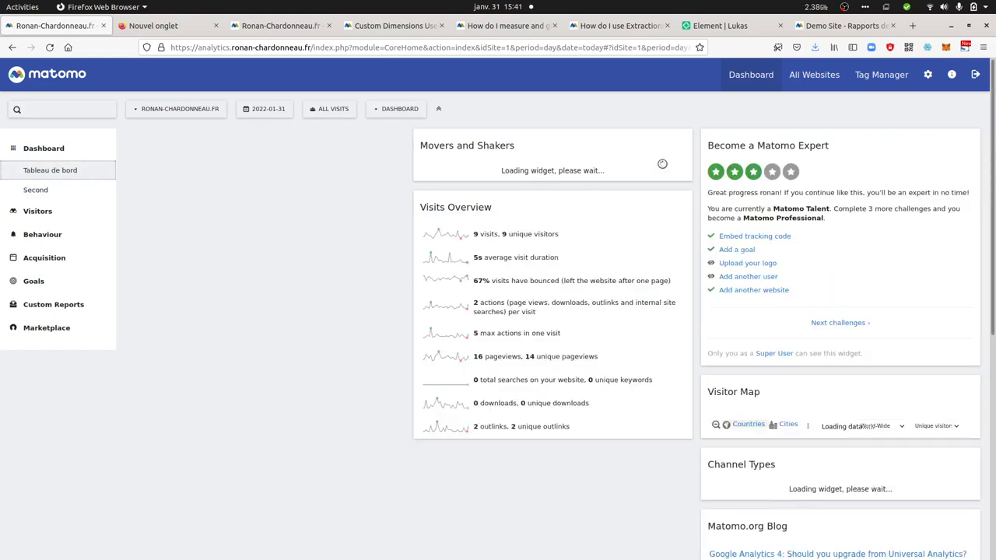
Step: Change the dashboard layout to a single full-width column and save it
{"action": "left_click", "coordinate": [387, 113]}
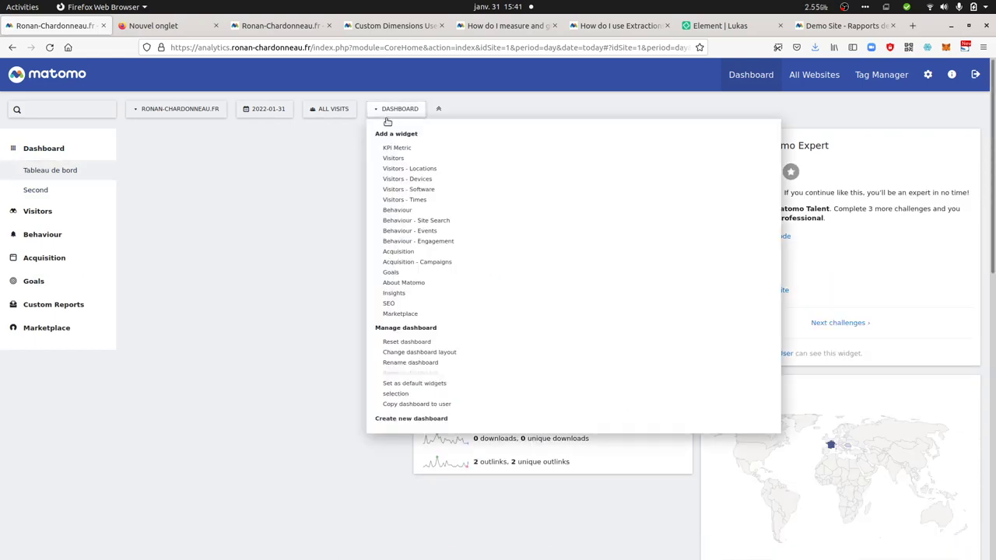
{"action": "left_click", "coordinate": [408, 352]}
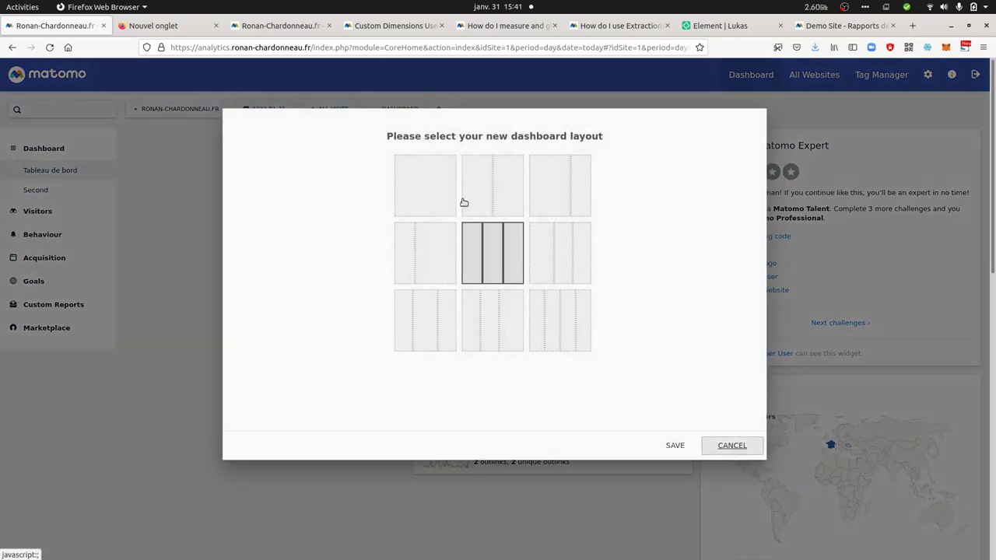
{"action": "left_click", "coordinate": [444, 185]}
{"action": "left_click", "coordinate": [674, 445]}
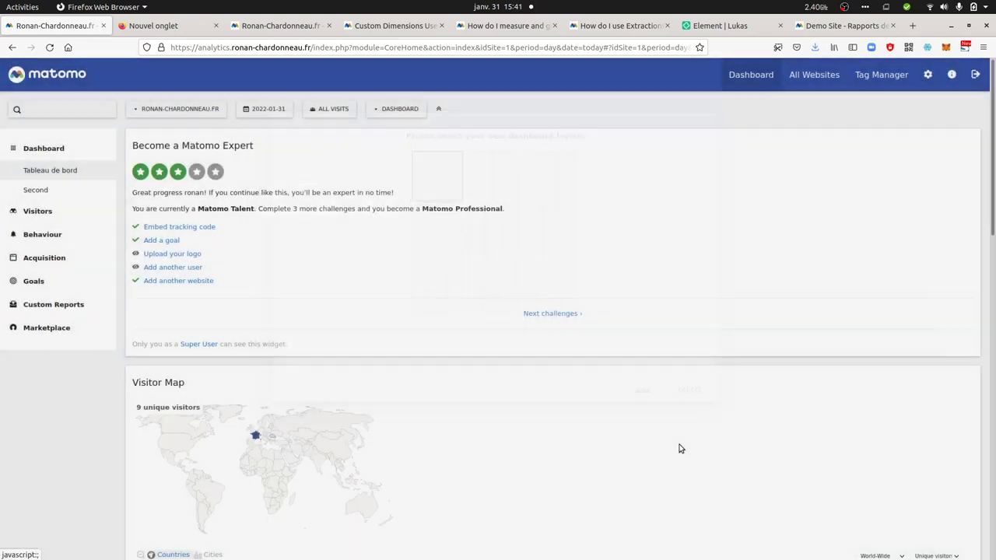
Step: Browse the Add a widget entries in the dashboard options menu
{"action": "left_click", "coordinate": [370, 109]}
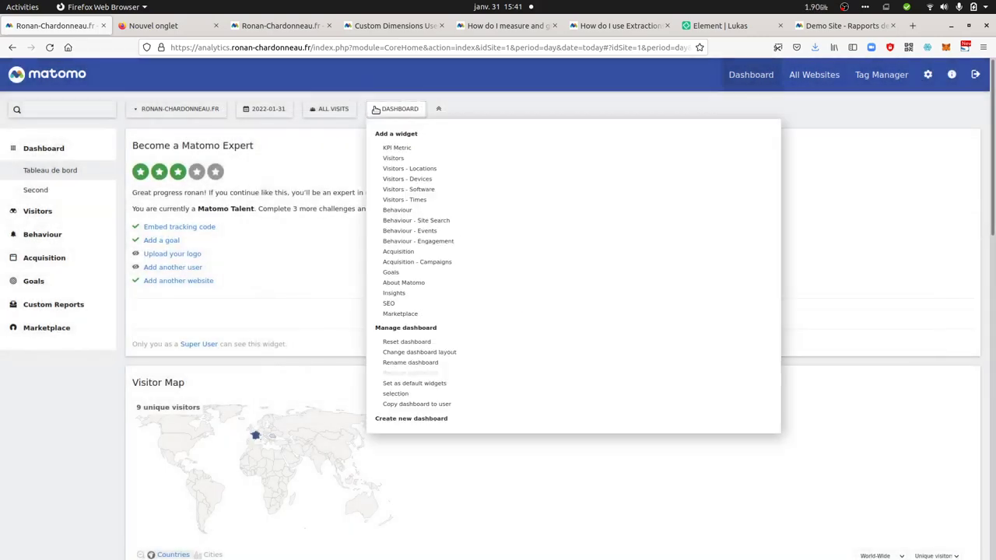
{"action": "mouse_move", "coordinate": [395, 244]}
{"action": "mouse_move", "coordinate": [396, 224]}
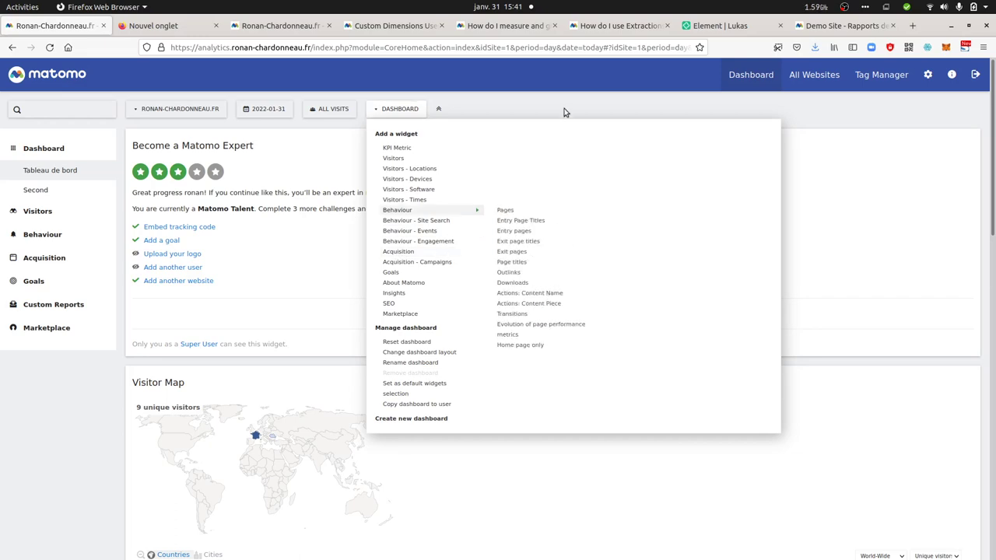
Step: Delete the Matomo Expert, Visitor Map, Matomo.org Blog, Movers and Shakers, and Visits Overview widgets
{"action": "left_click", "coordinate": [968, 146]}
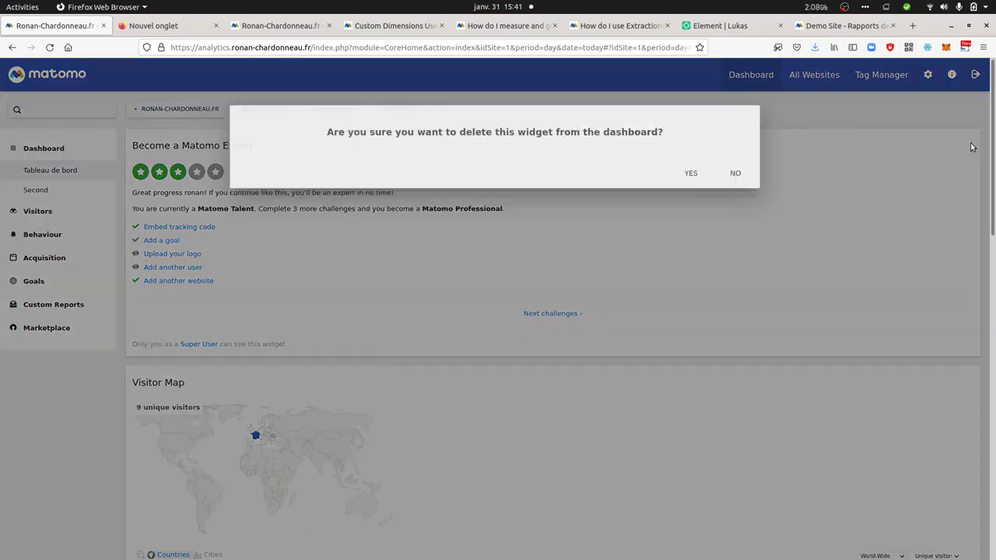
{"action": "left_click", "coordinate": [696, 176]}
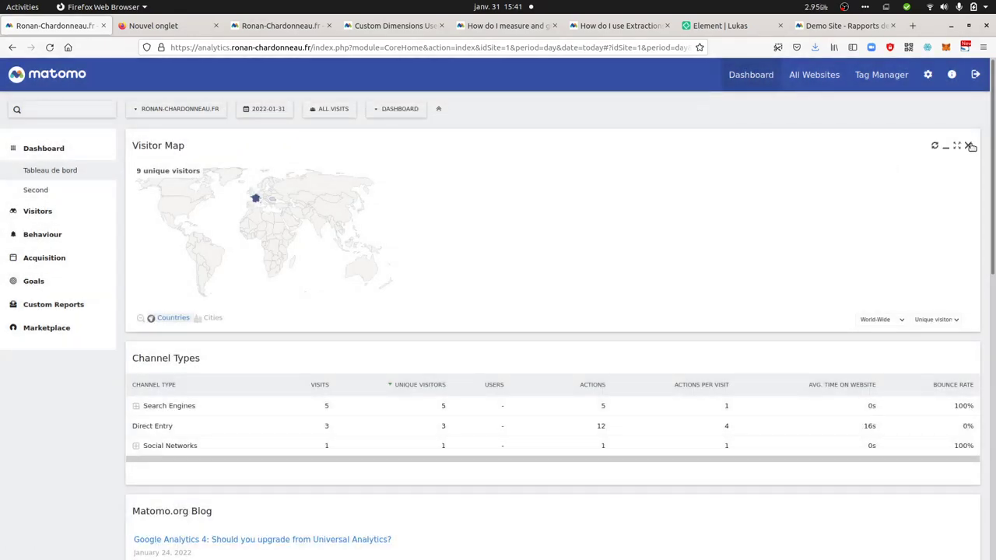
{"action": "left_click", "coordinate": [968, 146]}
{"action": "left_click", "coordinate": [698, 179]}
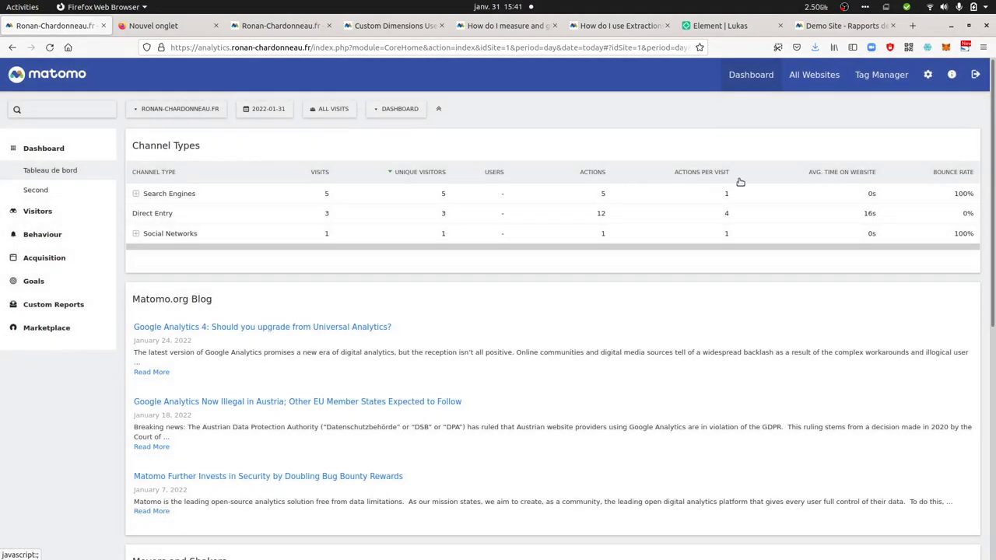
{"action": "left_click", "coordinate": [968, 300]}
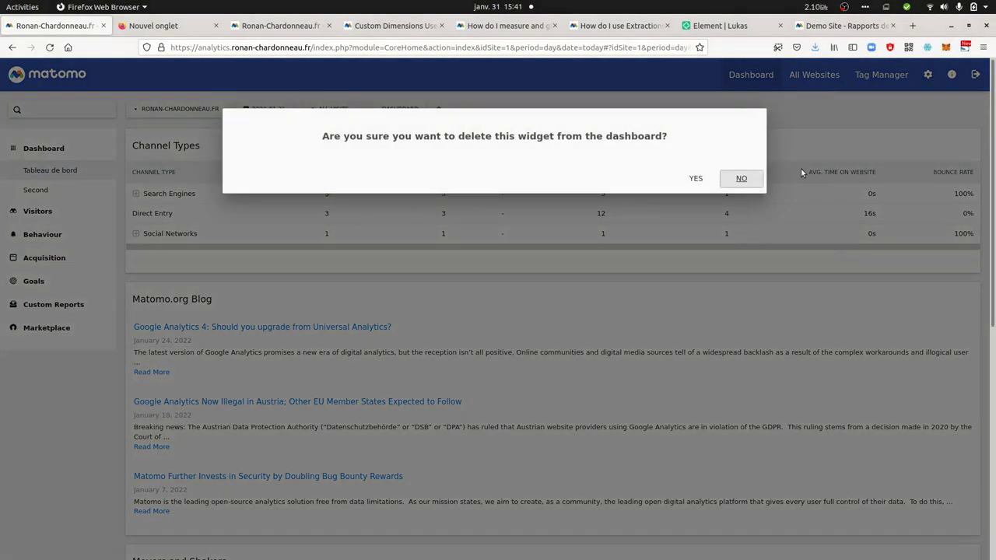
{"action": "left_click", "coordinate": [696, 178]}
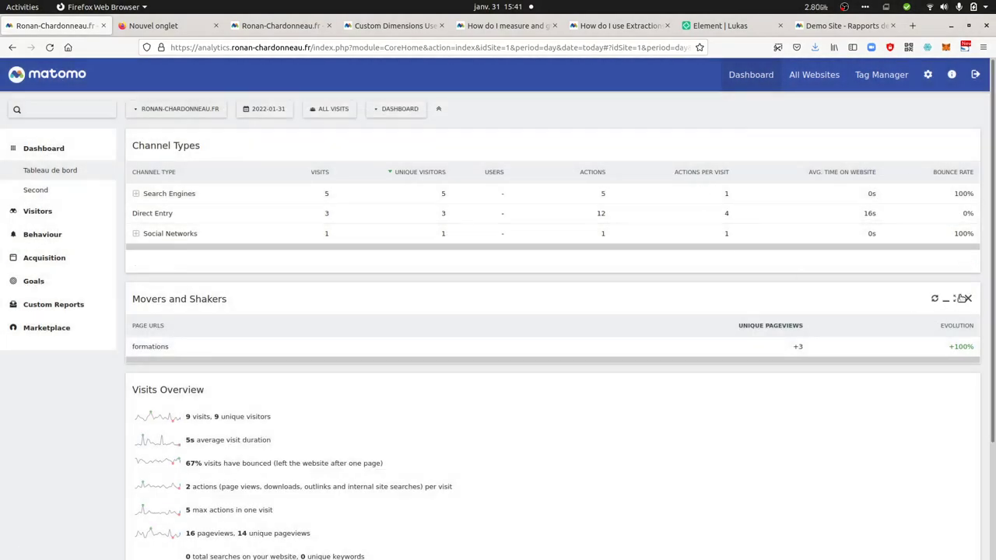
{"action": "left_click", "coordinate": [968, 298]}
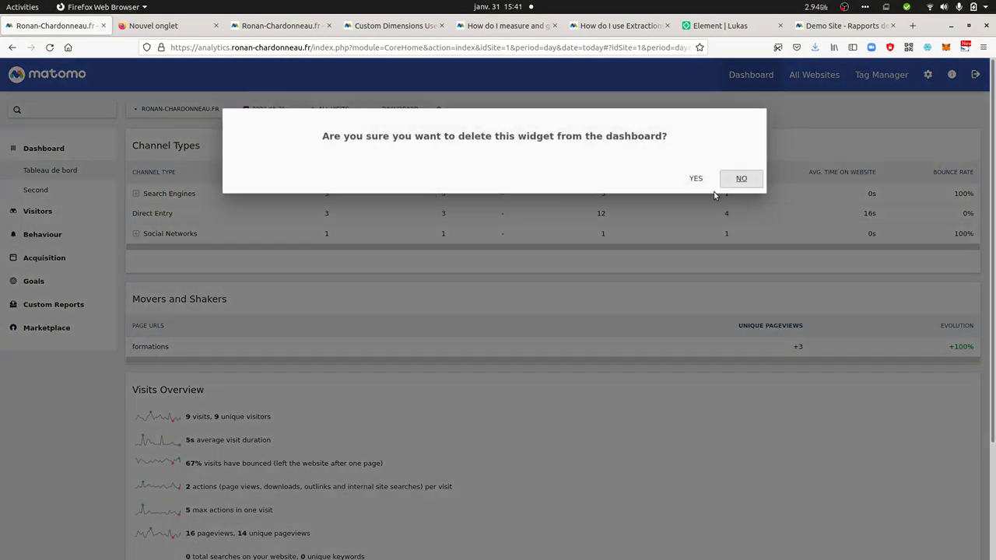
{"action": "left_click", "coordinate": [695, 179]}
{"action": "left_click", "coordinate": [967, 298]}
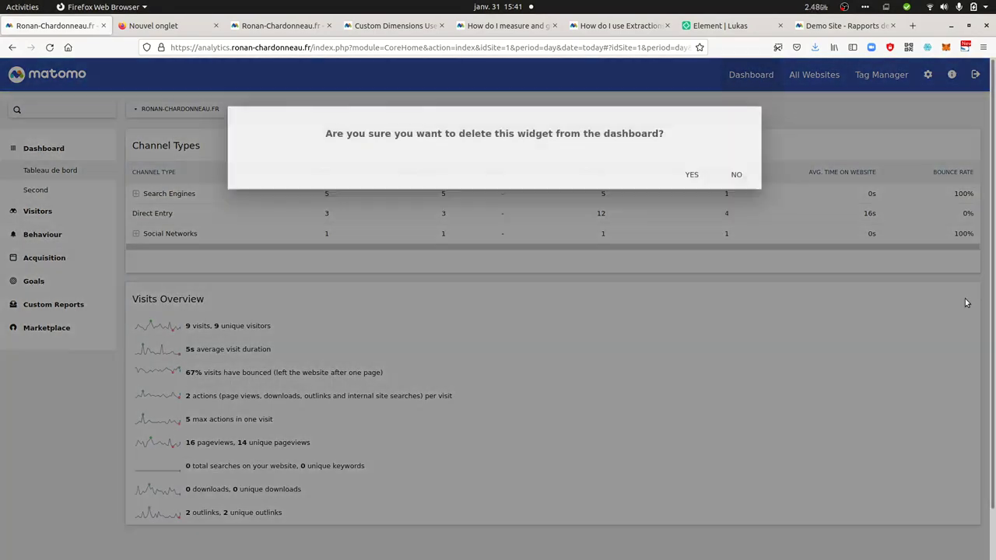
{"action": "left_click", "coordinate": [696, 178]}
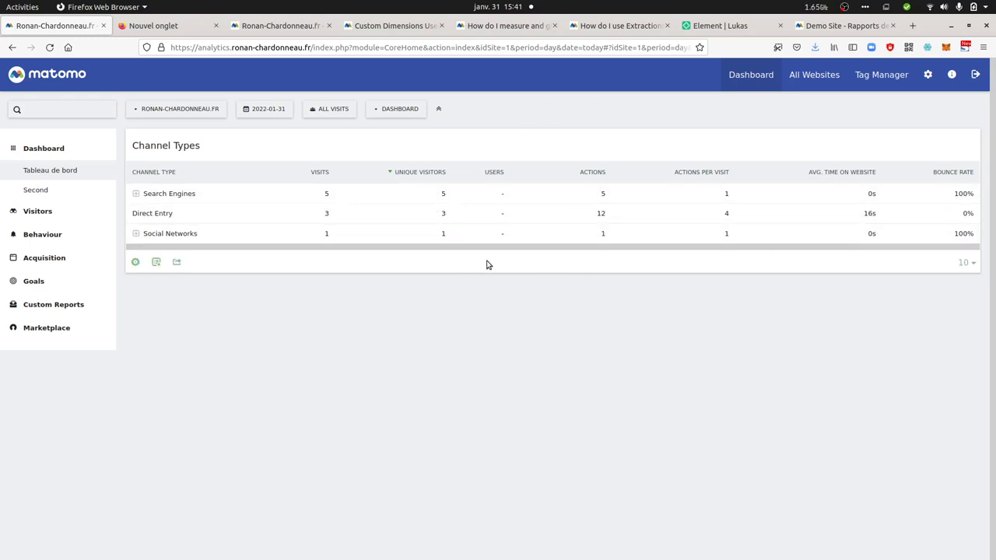
{"action": "left_click", "coordinate": [54, 262]}
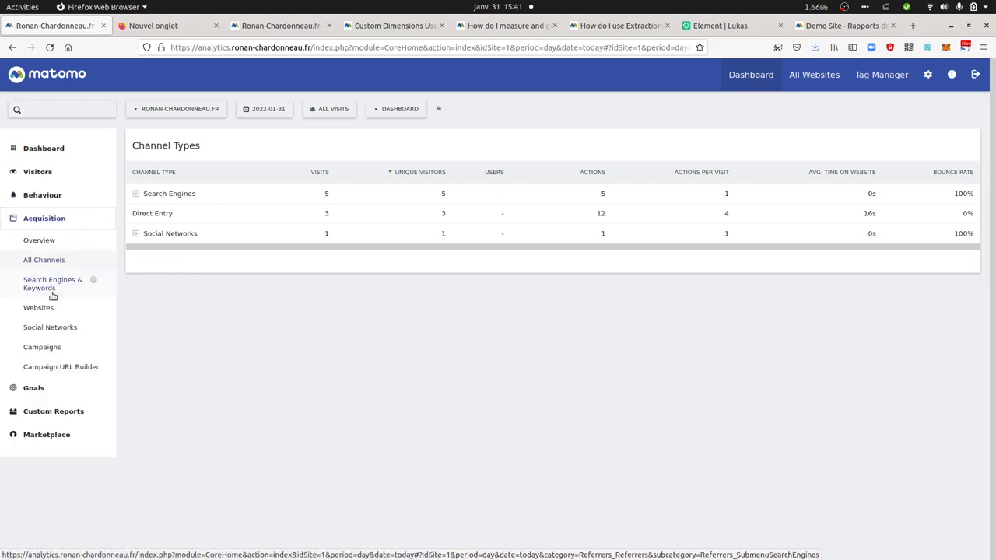
{"action": "left_click", "coordinate": [51, 262]}
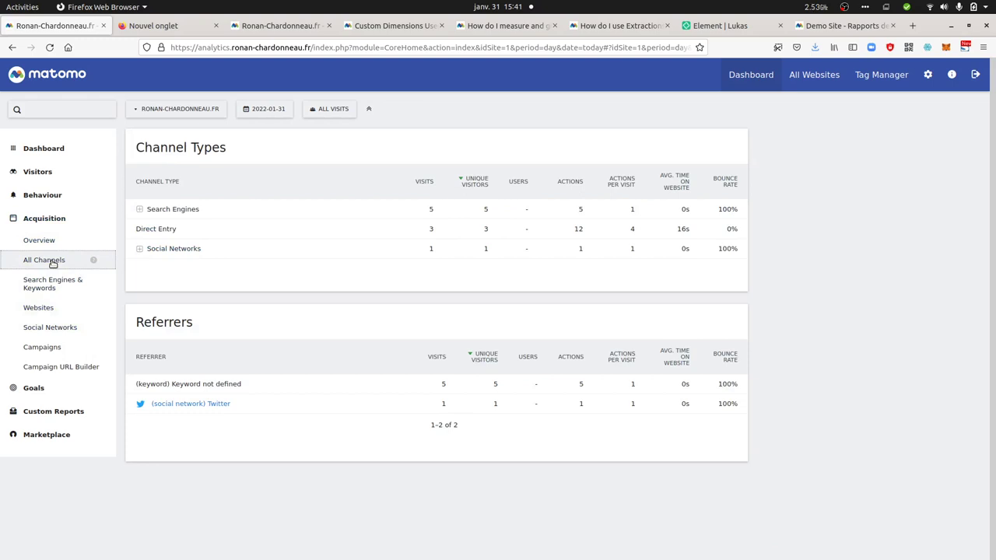
{"action": "left_click", "coordinate": [47, 149]}
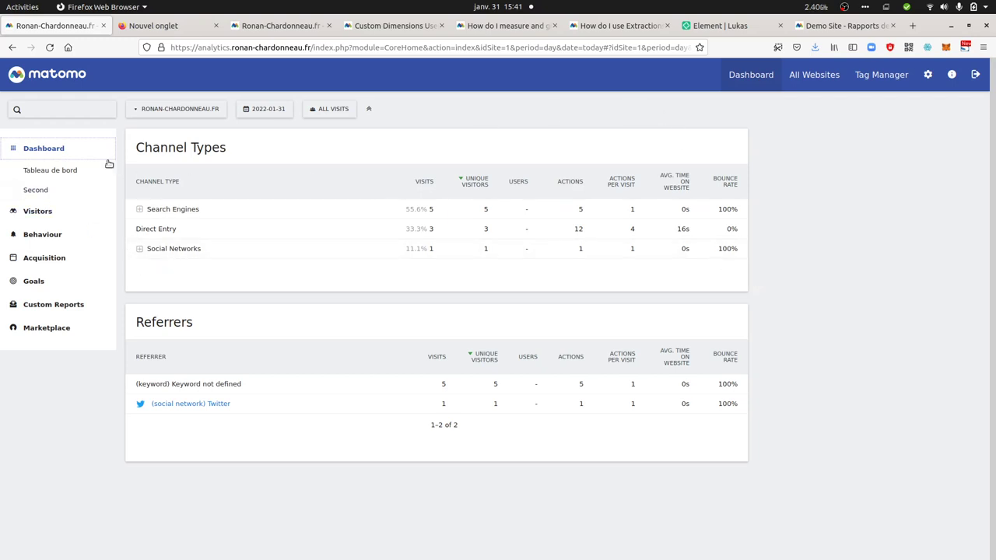
{"action": "left_click", "coordinate": [76, 178]}
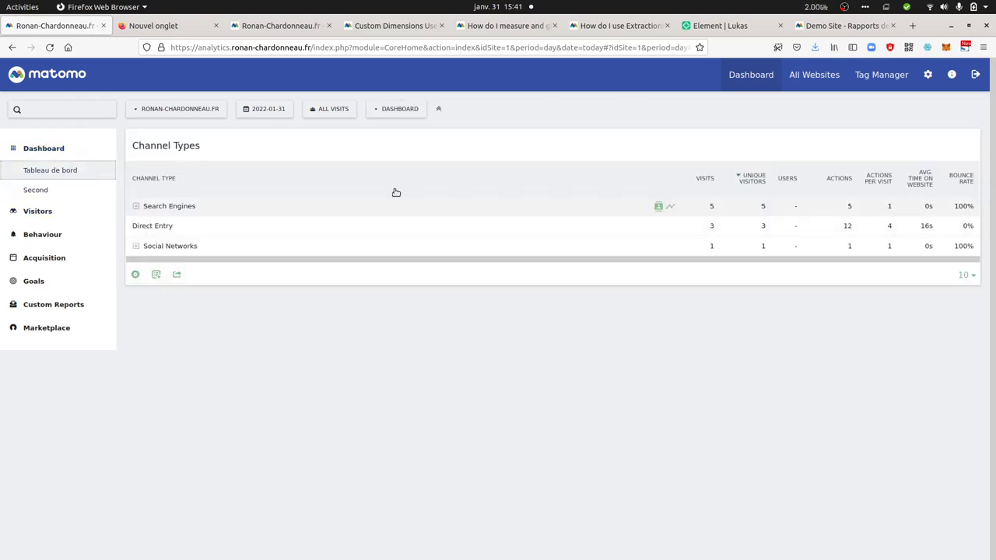
Step: Save the top-right two-column dashboard layout and reload the page
{"action": "left_click", "coordinate": [378, 111]}
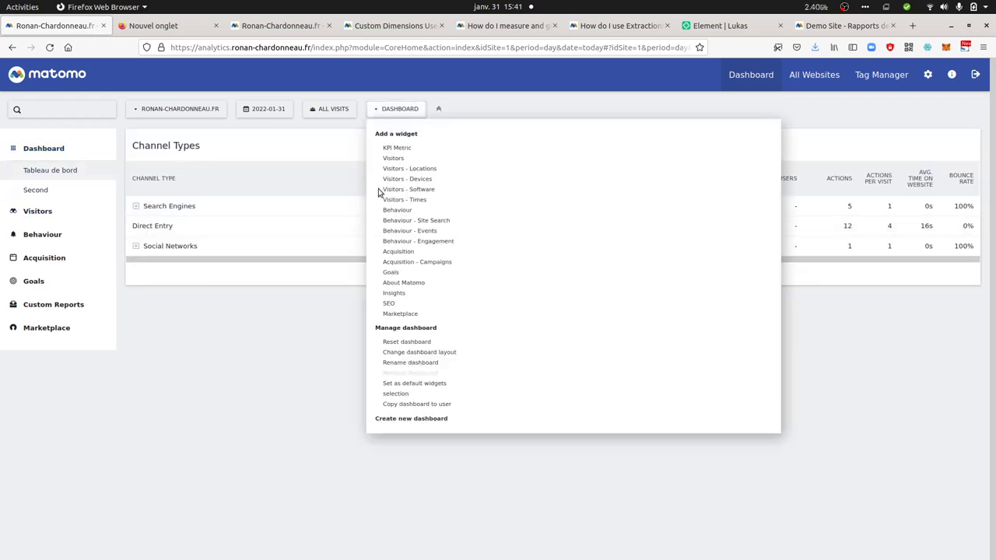
{"action": "left_click", "coordinate": [403, 354]}
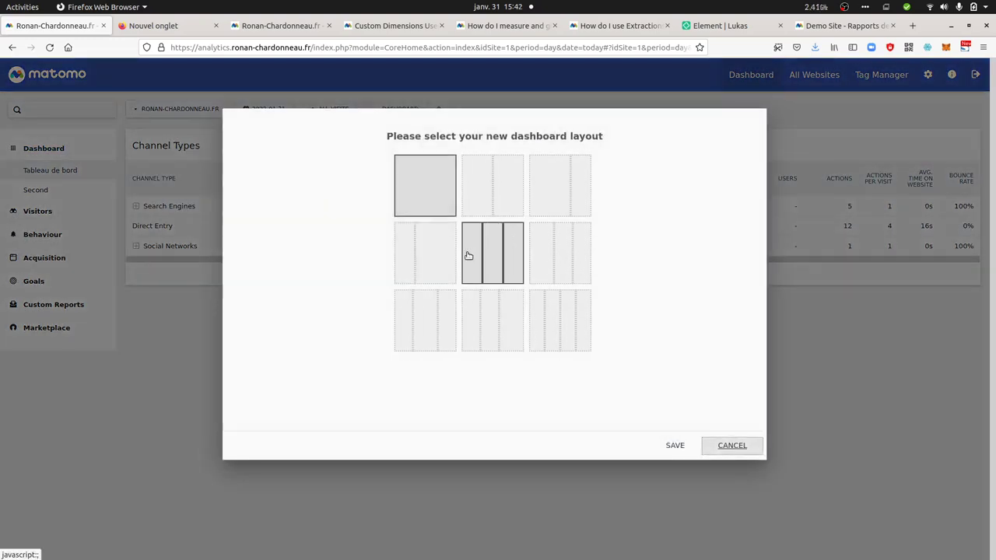
{"action": "left_click", "coordinate": [555, 209]}
{"action": "left_click", "coordinate": [673, 445]}
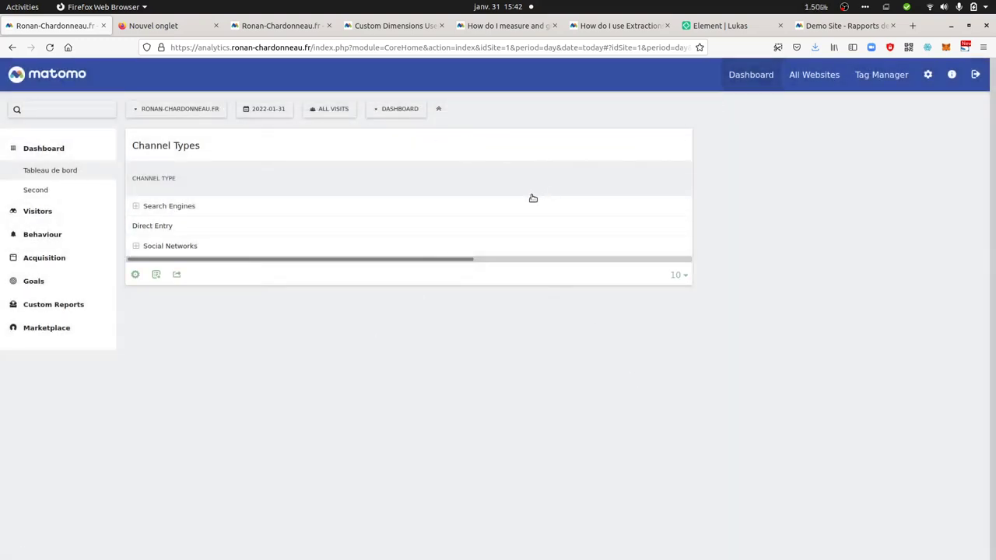
{"action": "key", "text": "F5"}
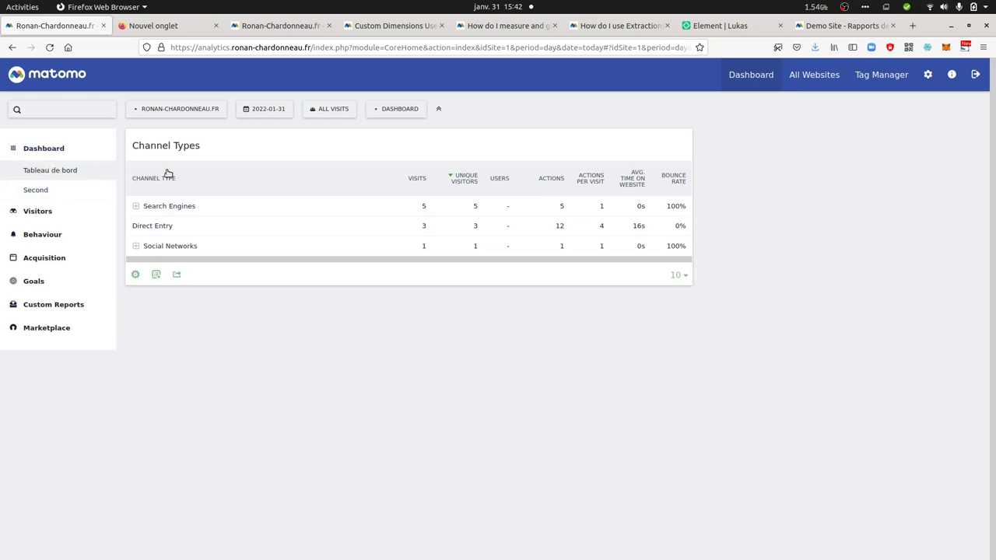
Step: Open the Second dashboard from the sidebar's Dashboard list
{"action": "left_click", "coordinate": [36, 191]}
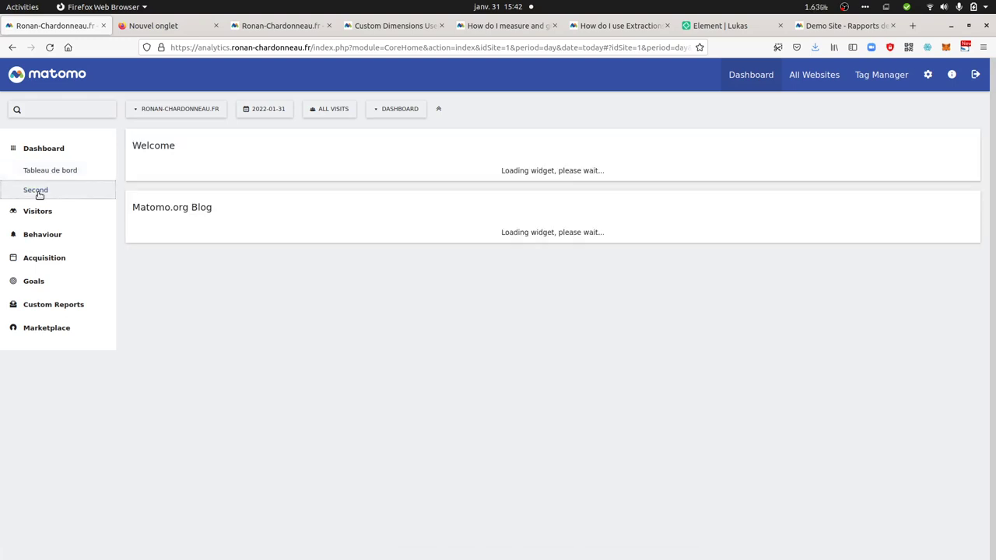